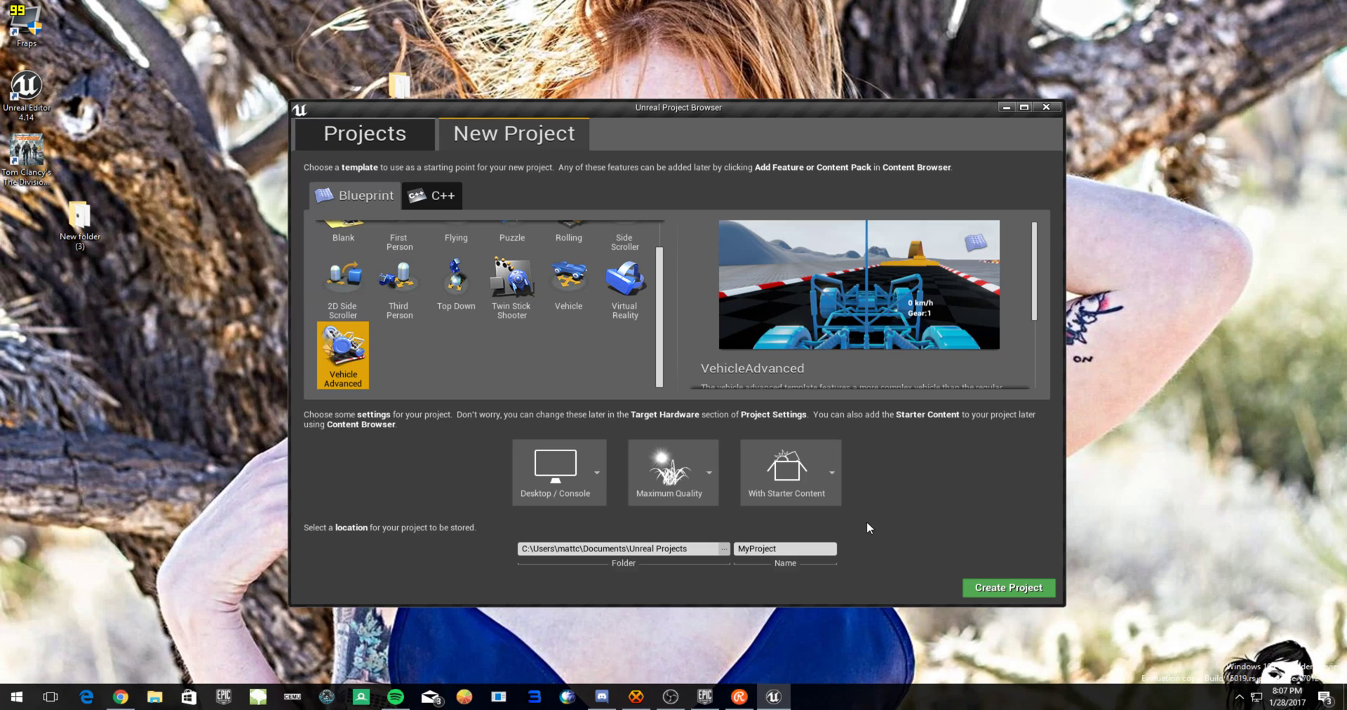
Change the new Vehicle Advanced project's location to the same Unreal Projects folder path on the E: drive.
left_click(486, 544)
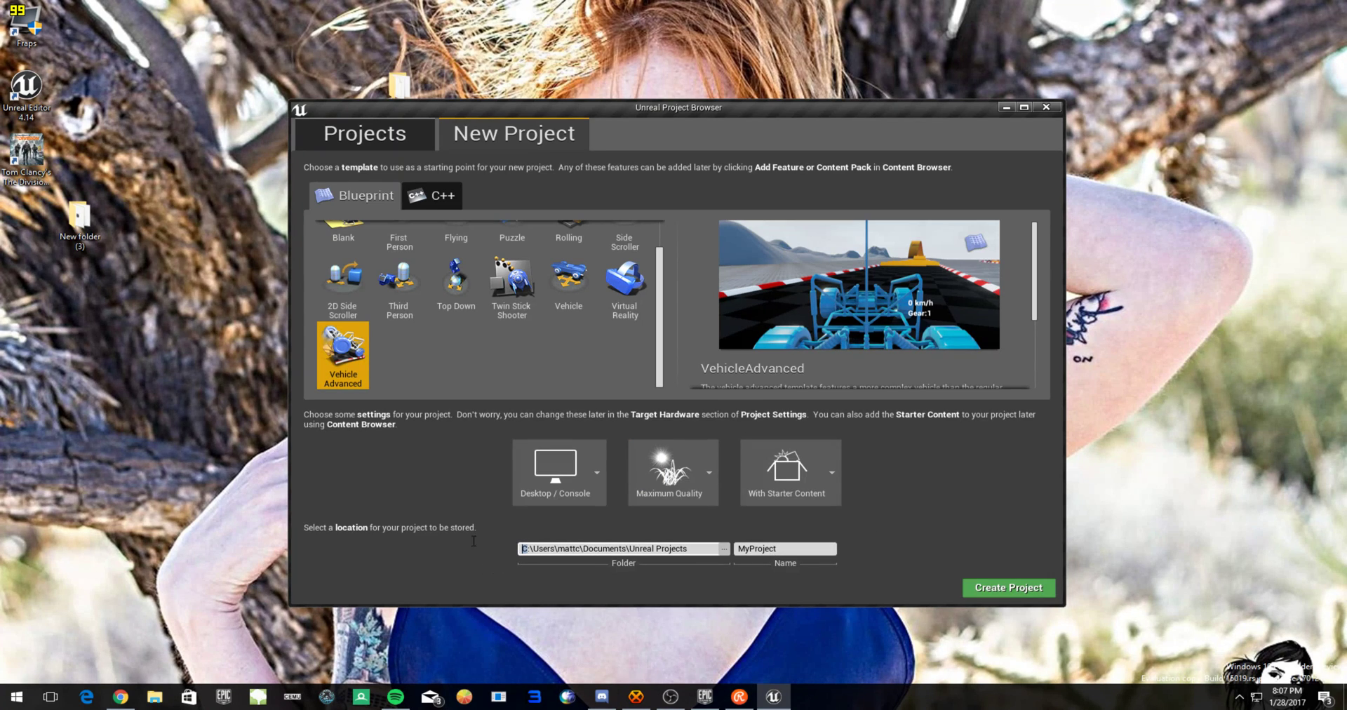
type("re")
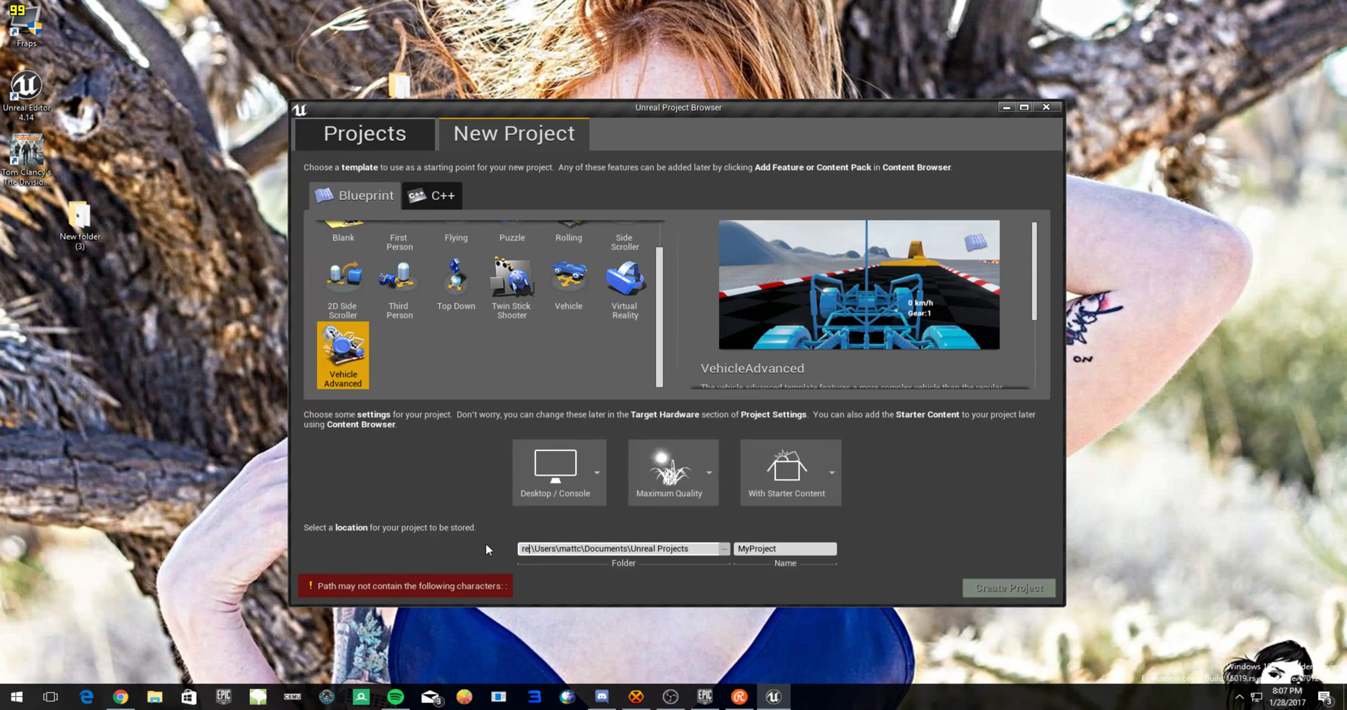
key("BackSpace")
type("e:\\Users\\matt")
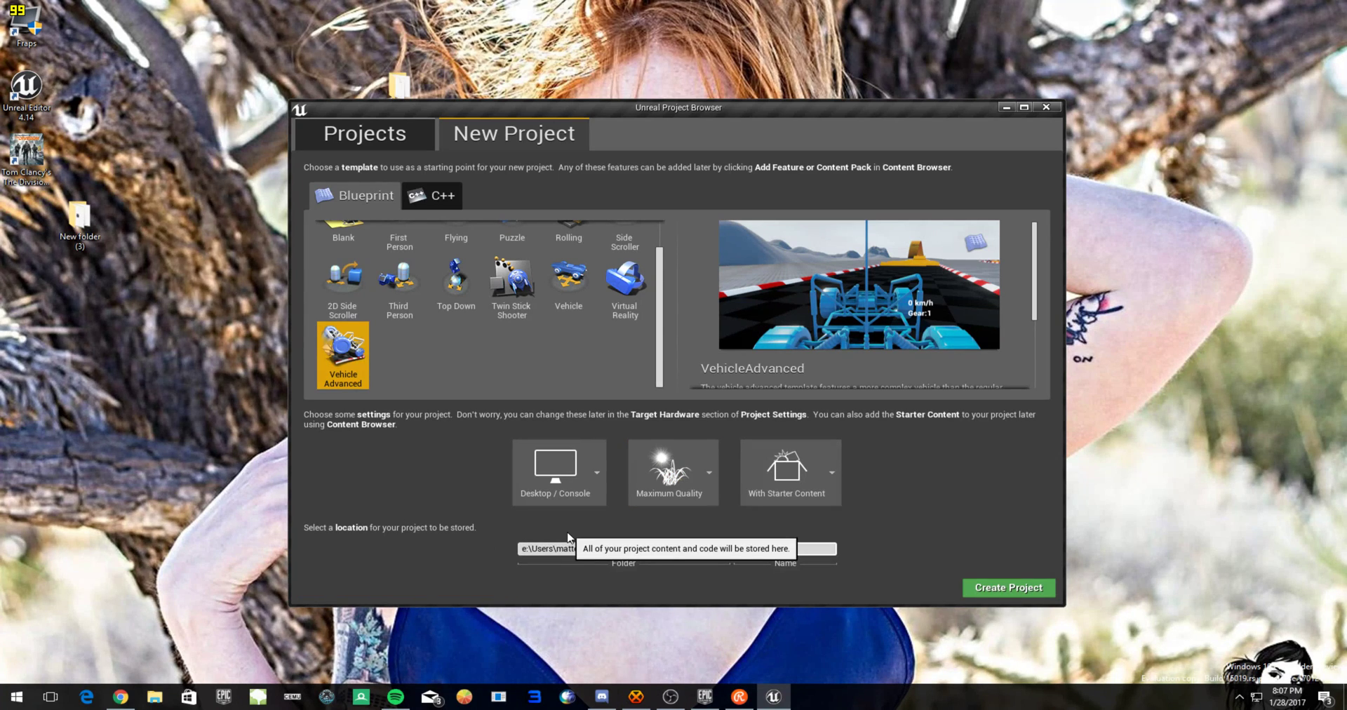
Name the project car and create it from the Vehicle Advanced template with starter content.
key("Tab")
type("car")
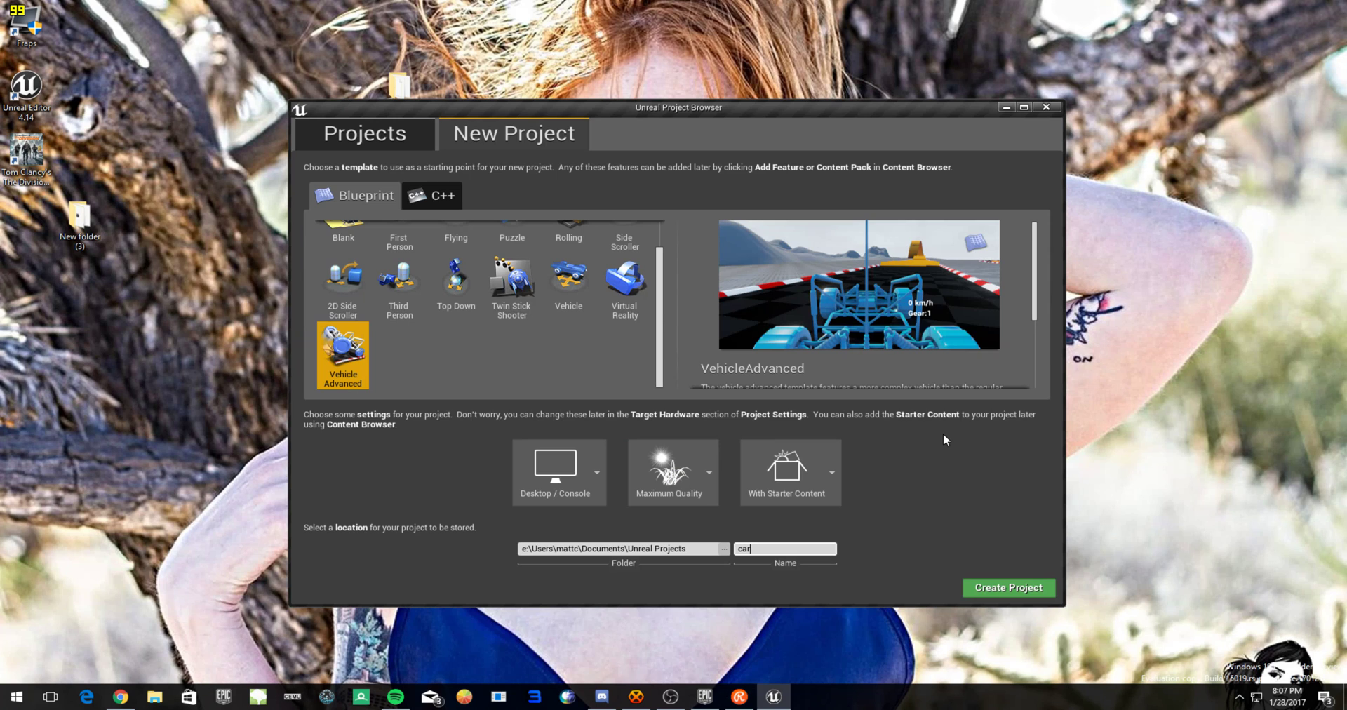
left_click(1004, 582)
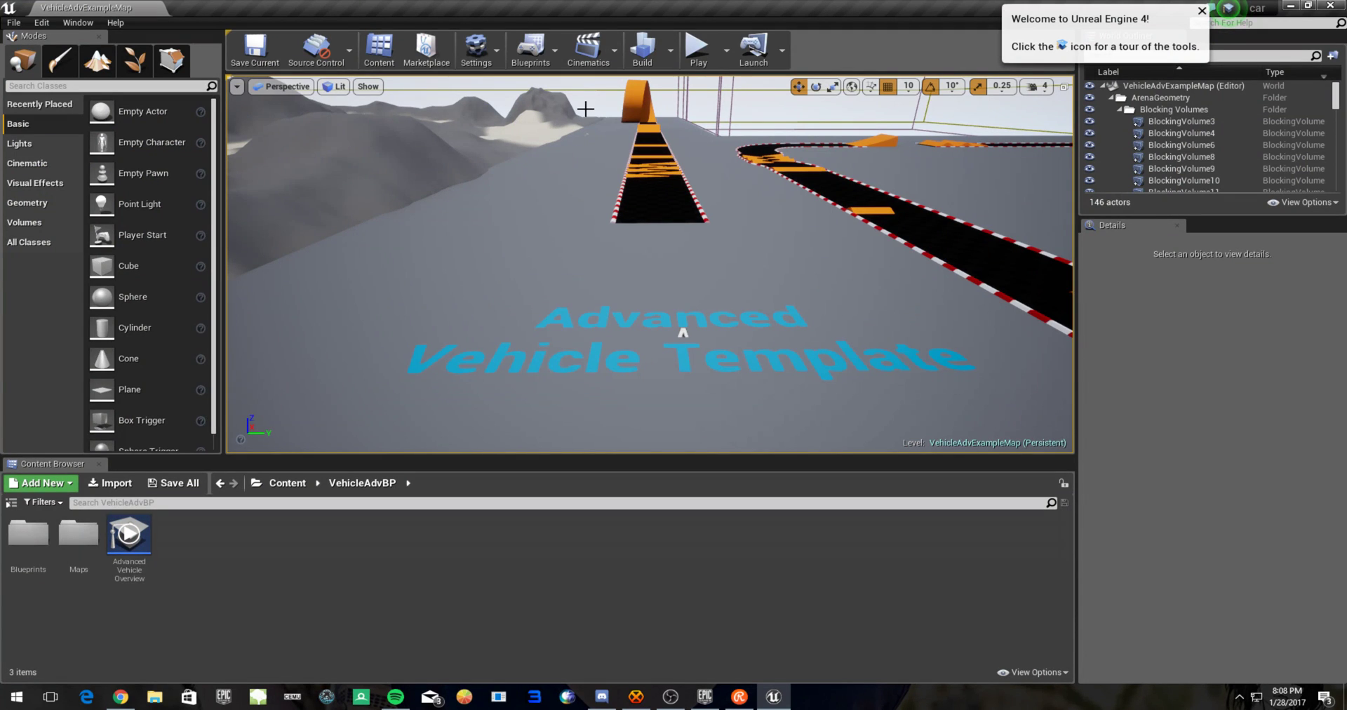
Look around the template map, replace it with a new empty level and show the root Content folder.
scroll(586, 109, "down", 2)
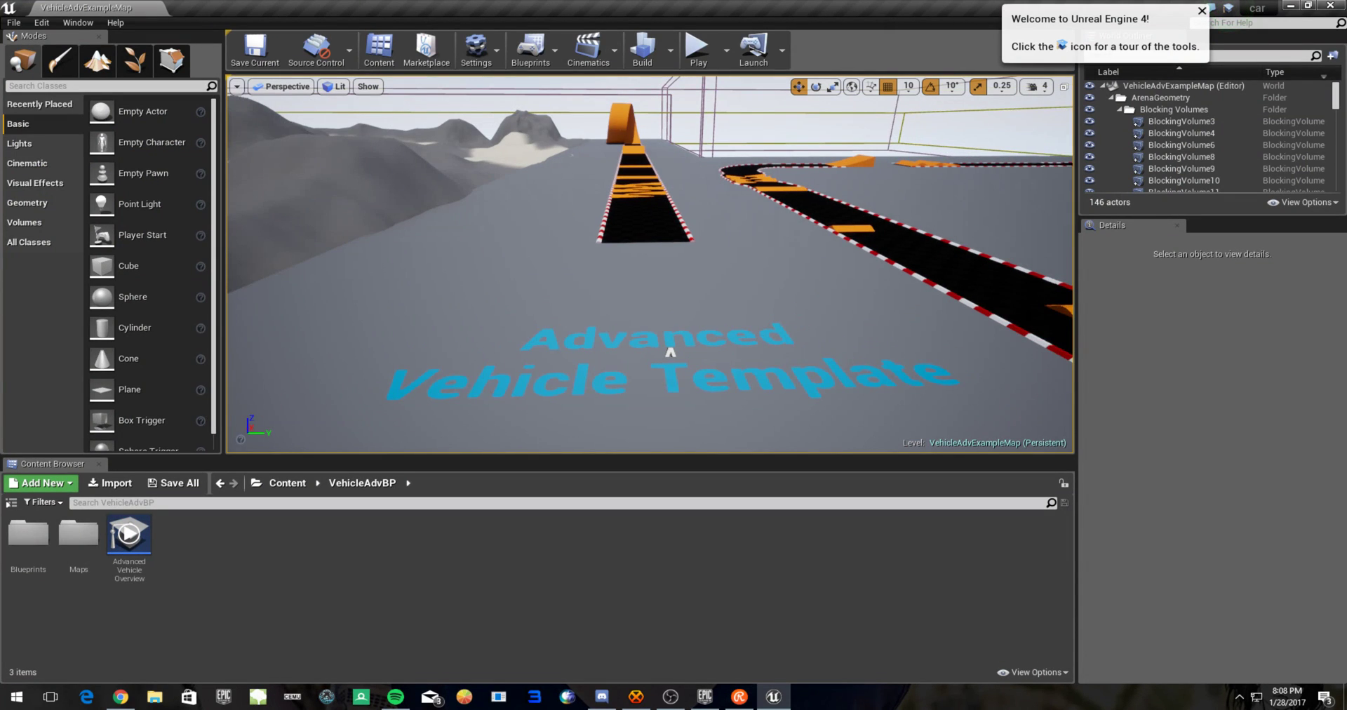
right_click_drag(670, 352, 859, 354)
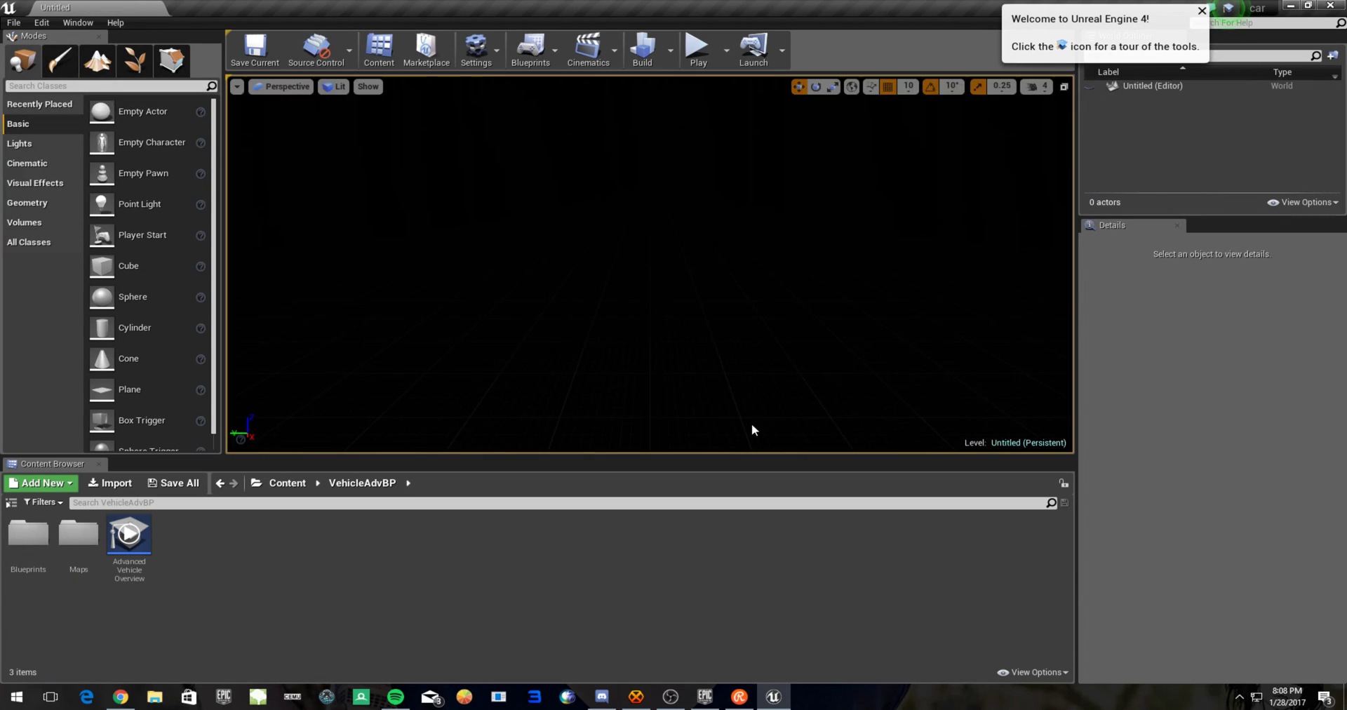
left_click(219, 483)
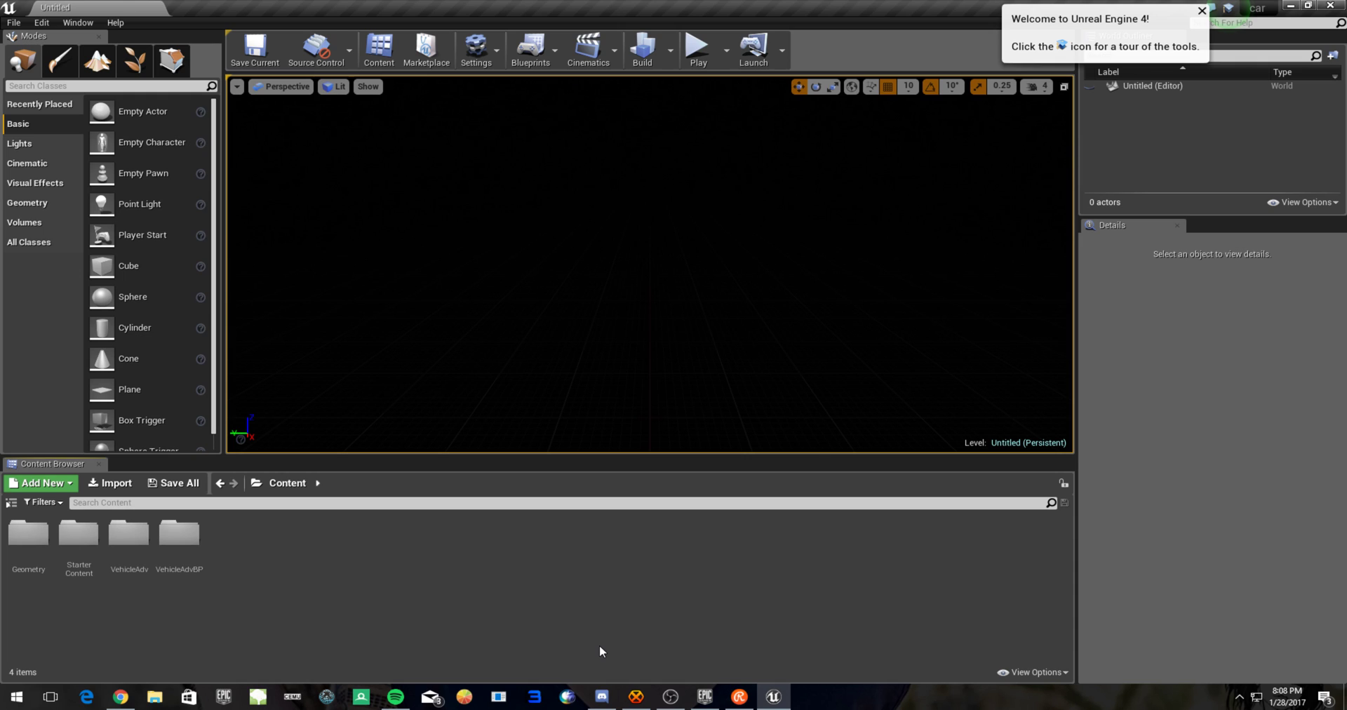
Import a landscape from a 4033×4033 heightmap file with a Z scale of 300, 2×2 sections and 32×32 components.
left_click(96, 60)
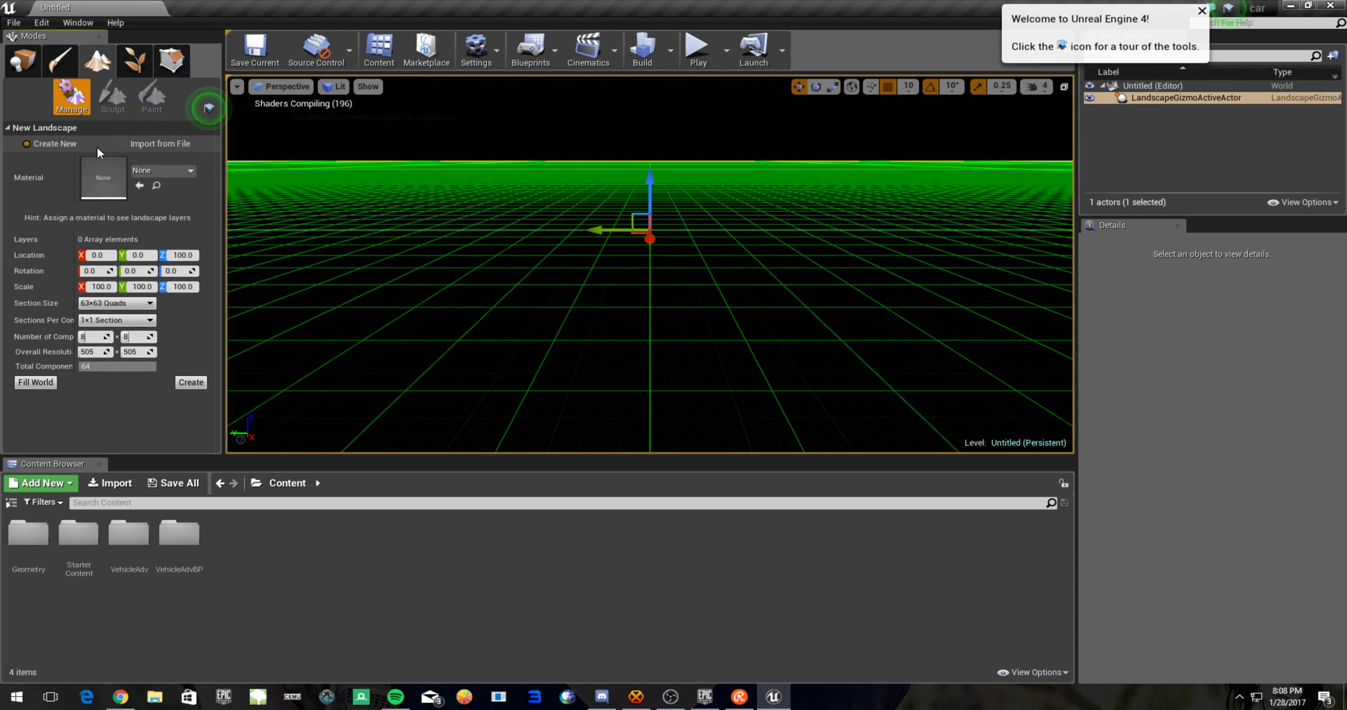
left_click(162, 144)
left_click(189, 171)
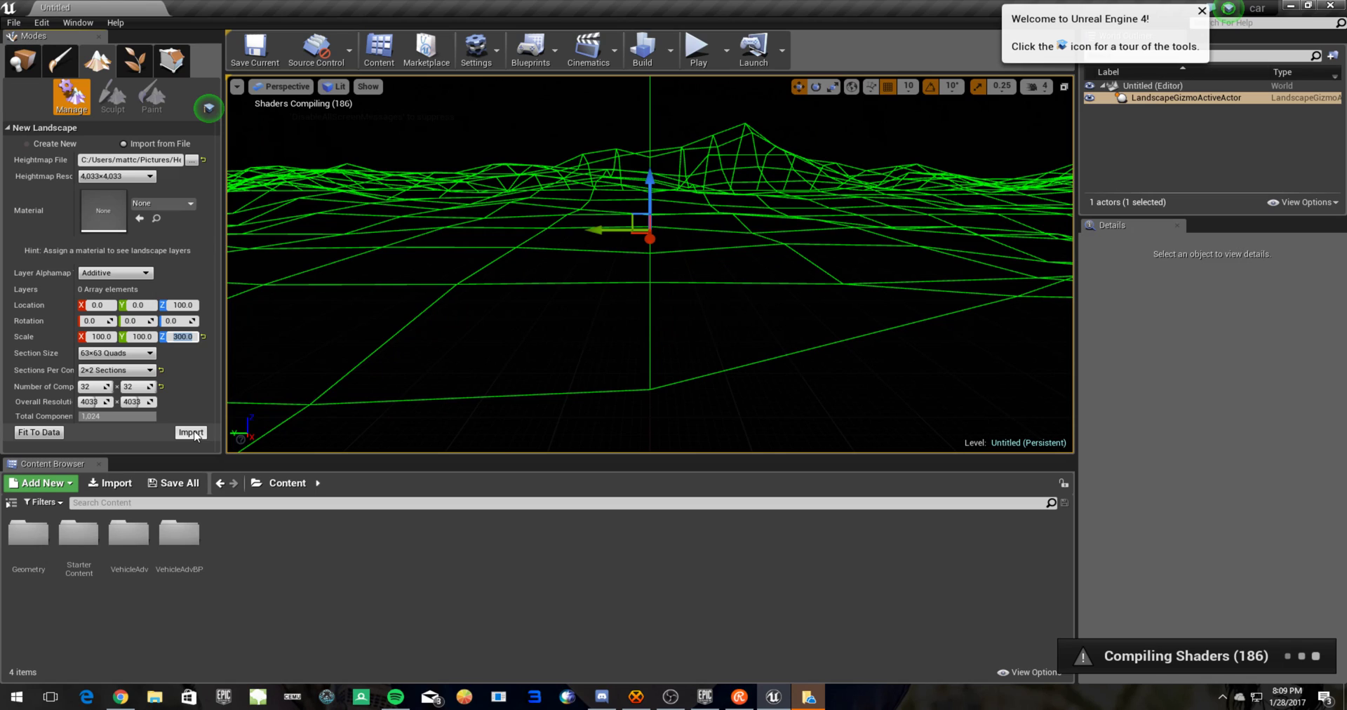
left_click(194, 434)
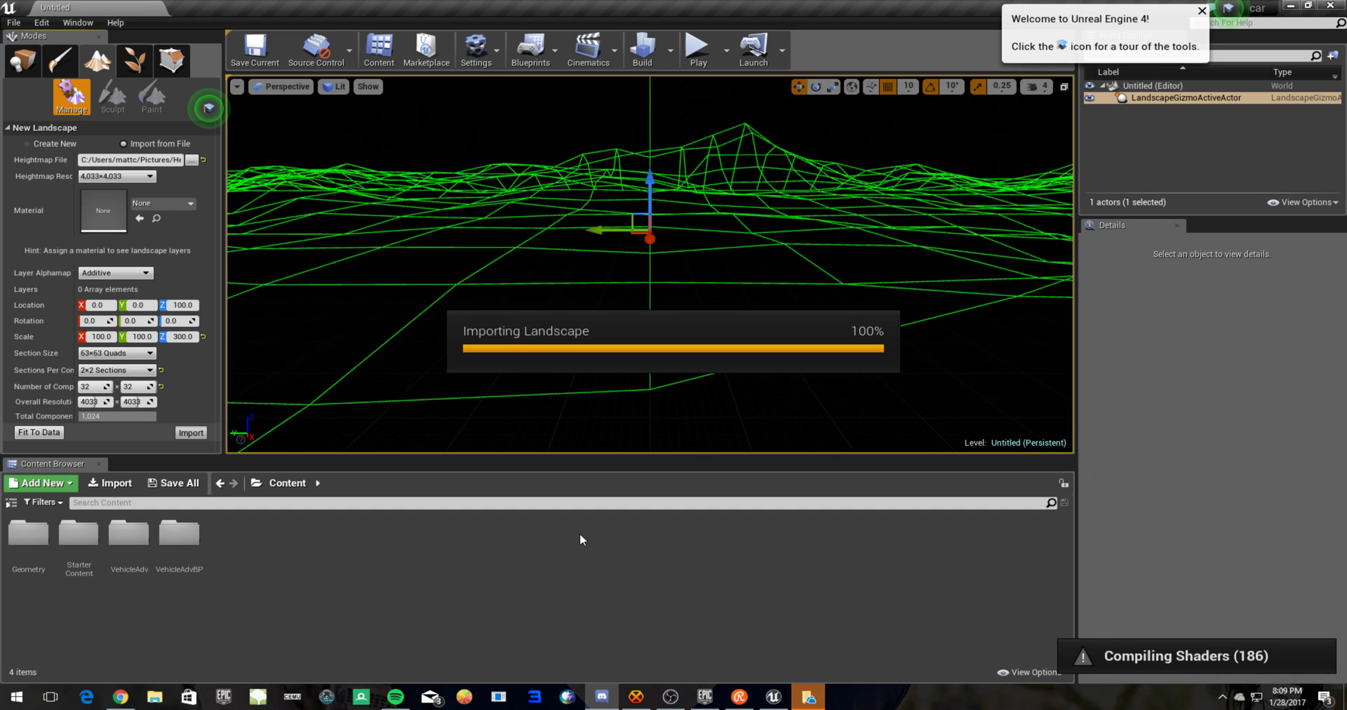
left_click(1325, 697)
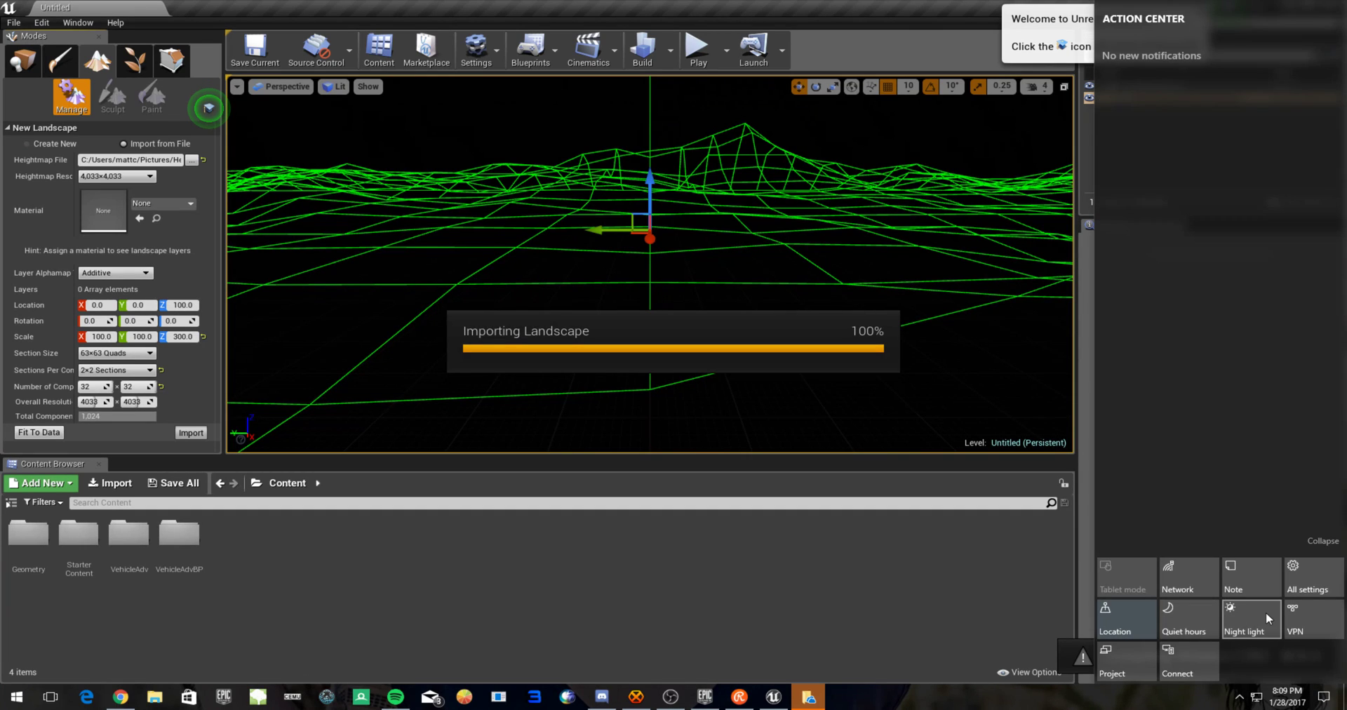
left_click(1338, 701)
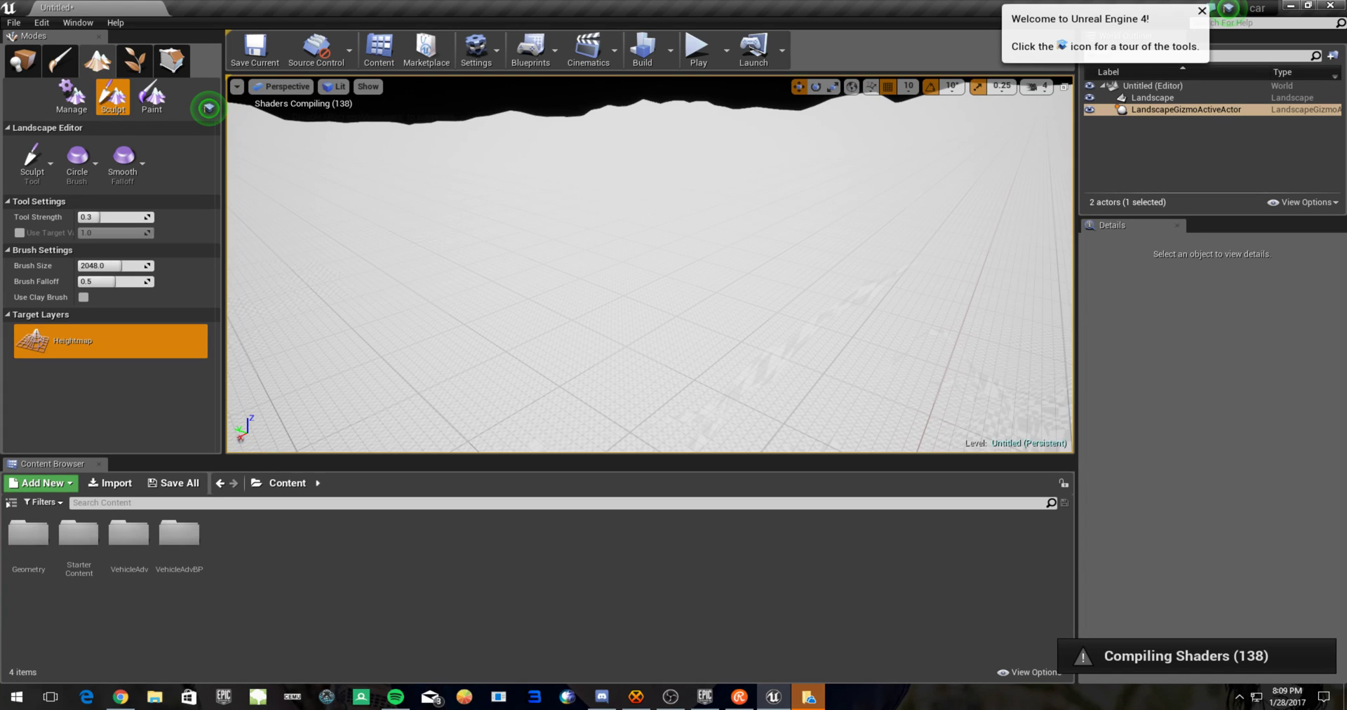
Switch to the Epic Games Launcher, add Landscape Auto Material from the library to the project and return to the editor.
key("alt+Tab")
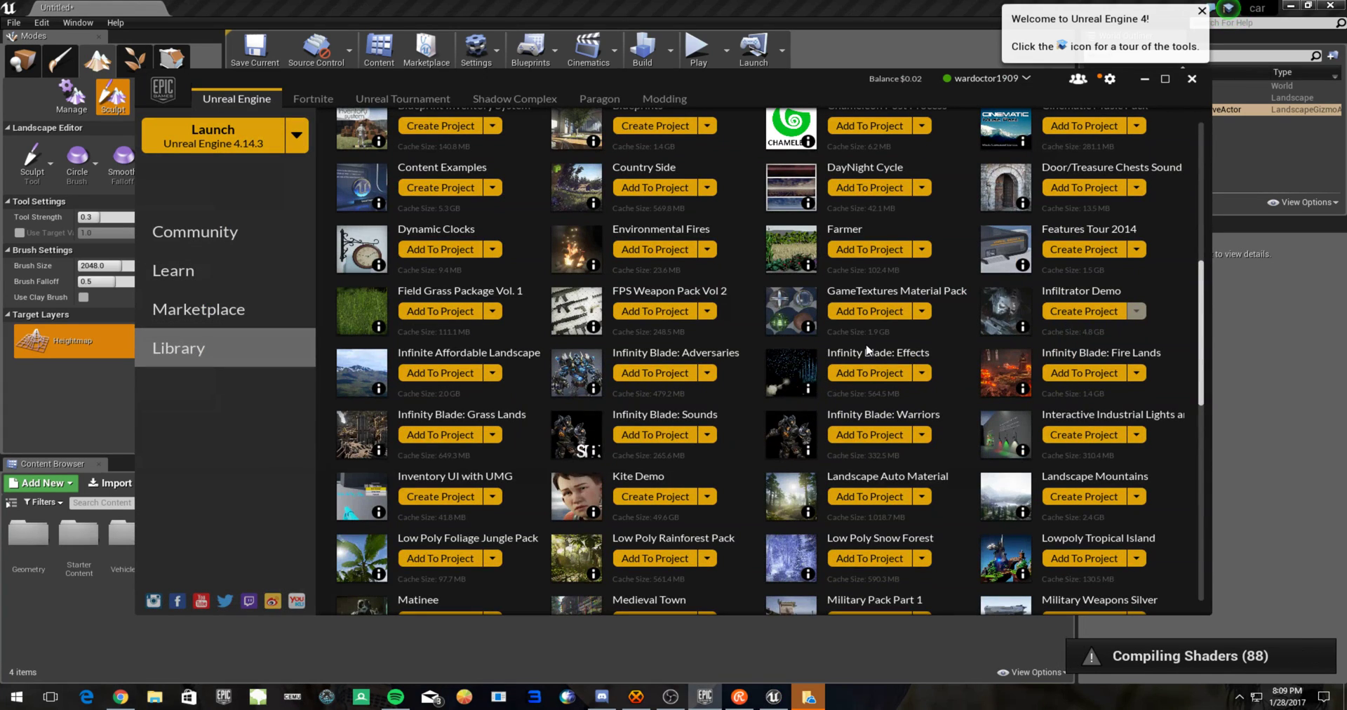
scroll(867, 351, "down", 2)
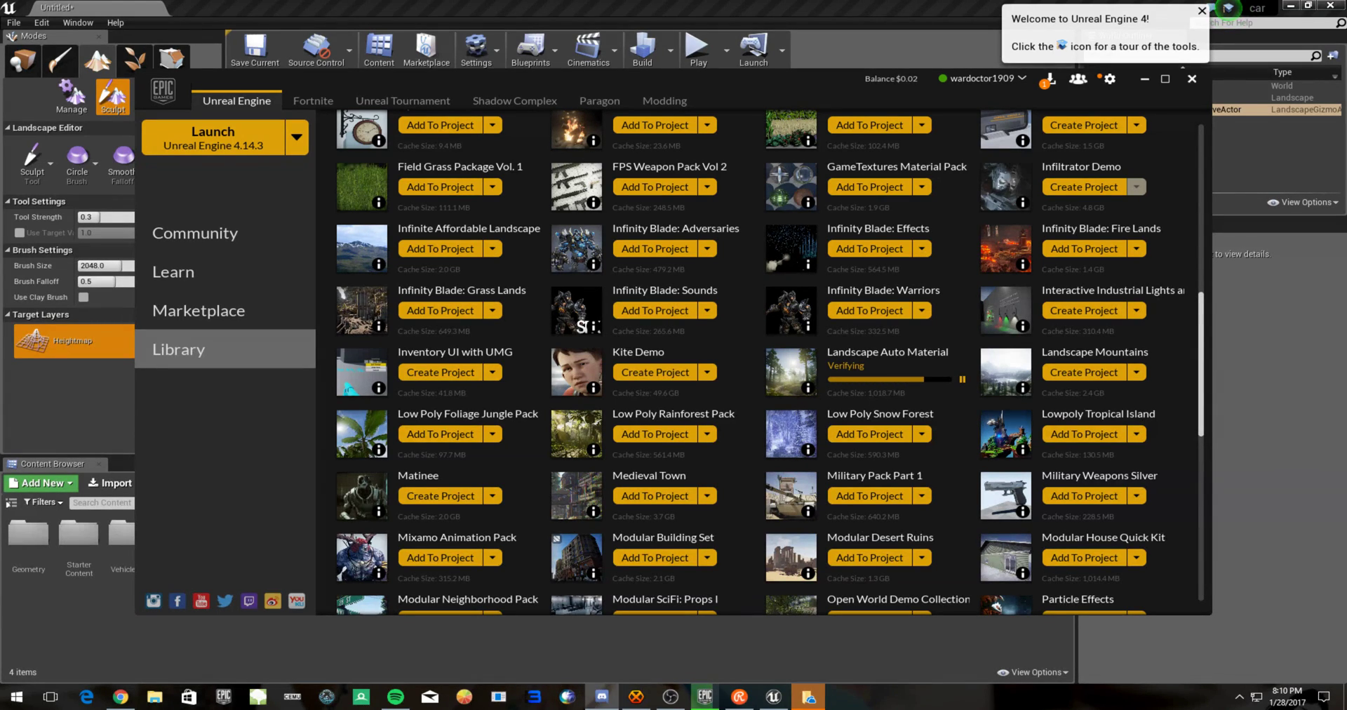
left_click(831, 3)
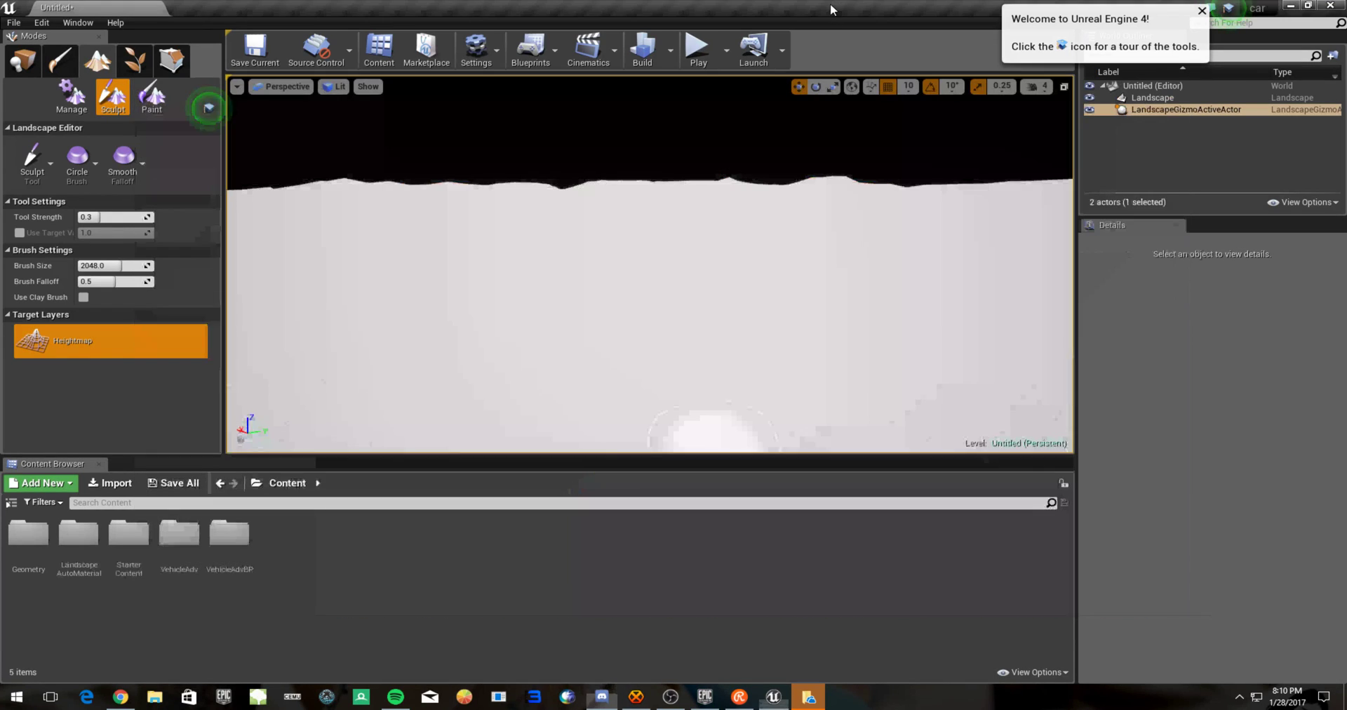
Browse to LandscapeAutoMaterial > Materials > LandscapeAutoMaterial and select the Landscape_Automaterial_Ocean_Inst material instance.
double_click(78, 537)
double_click(129, 535)
left_click(23, 543)
double_click(23, 544)
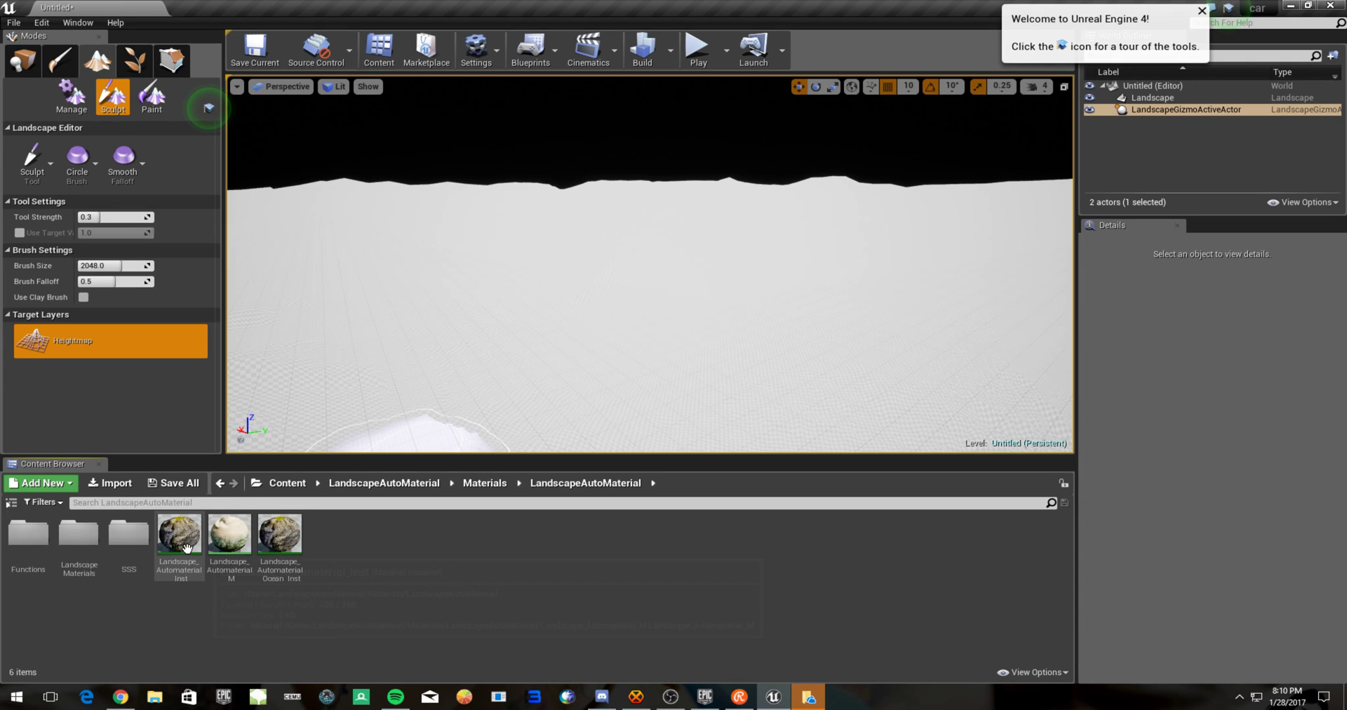
left_click(279, 537)
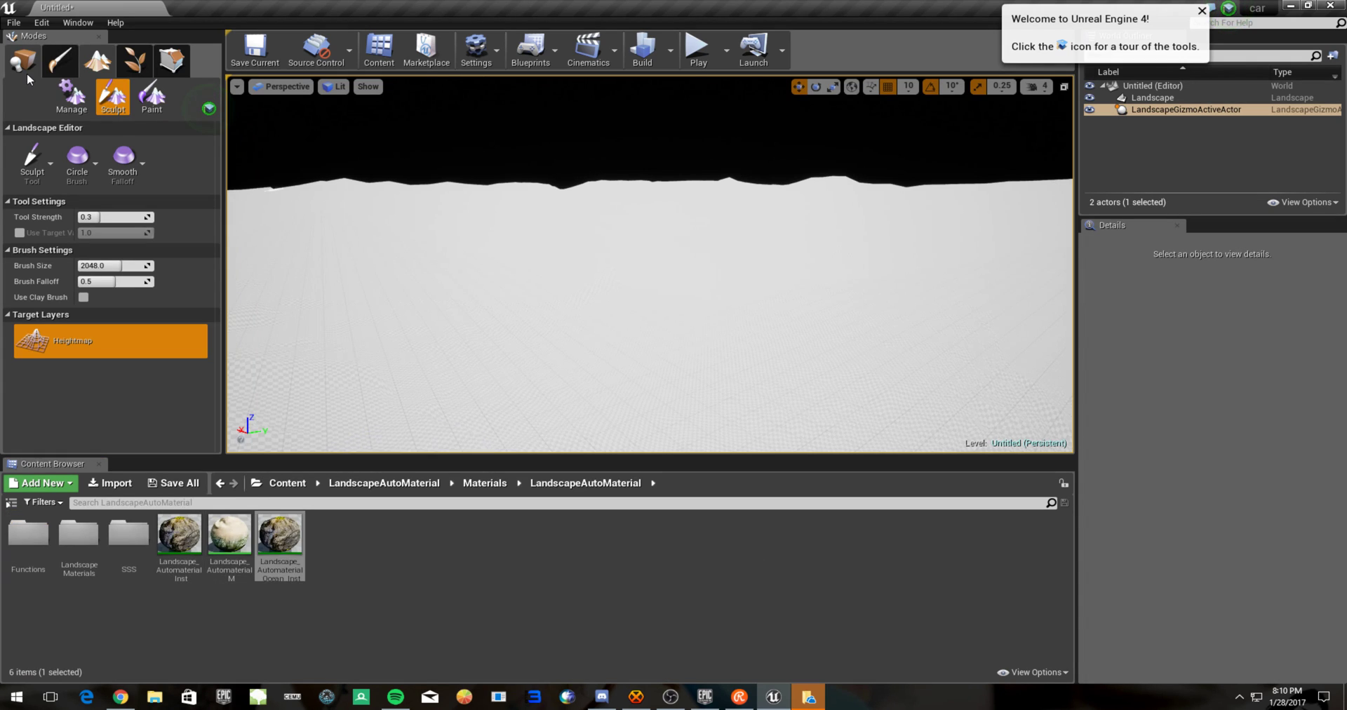
Select the landscape in the level and assign Landscape_Automaterial_Ocean_Inst as its Landscape Material.
left_click(23, 61)
left_click(696, 321)
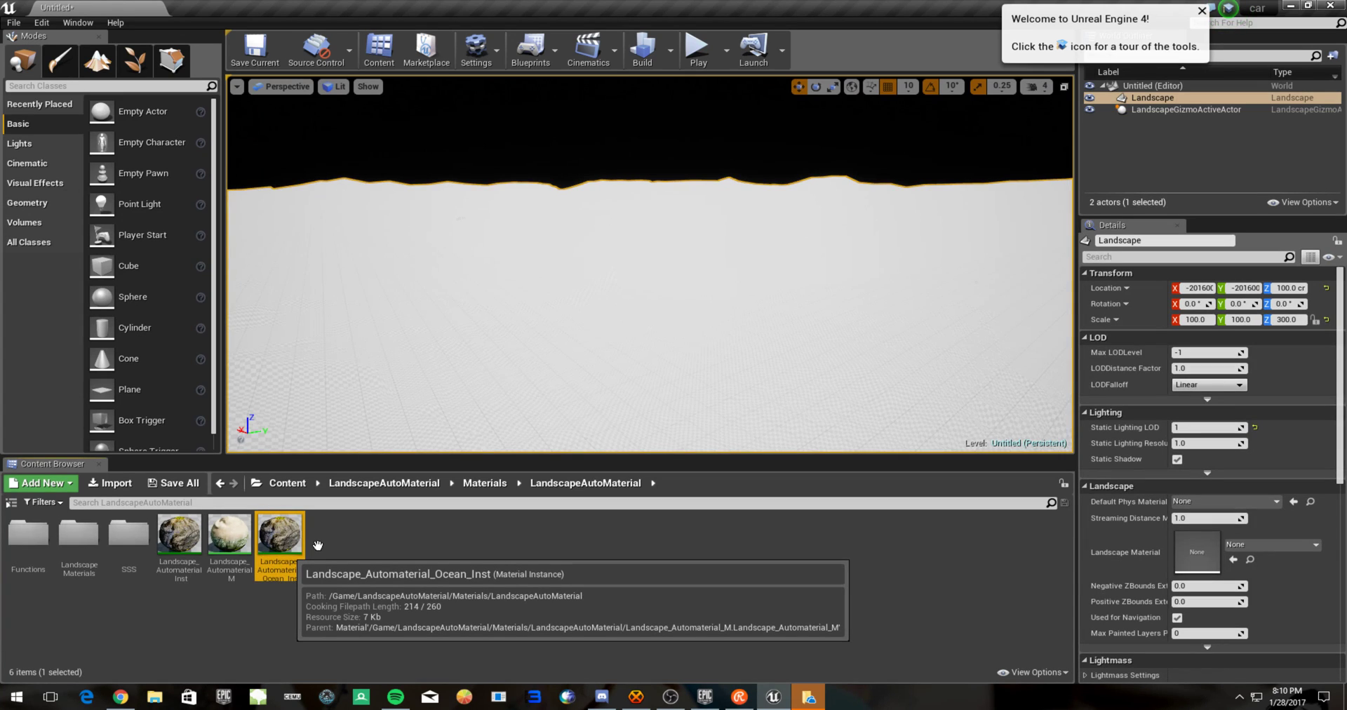
left_click_drag(318, 546, 1190, 540)
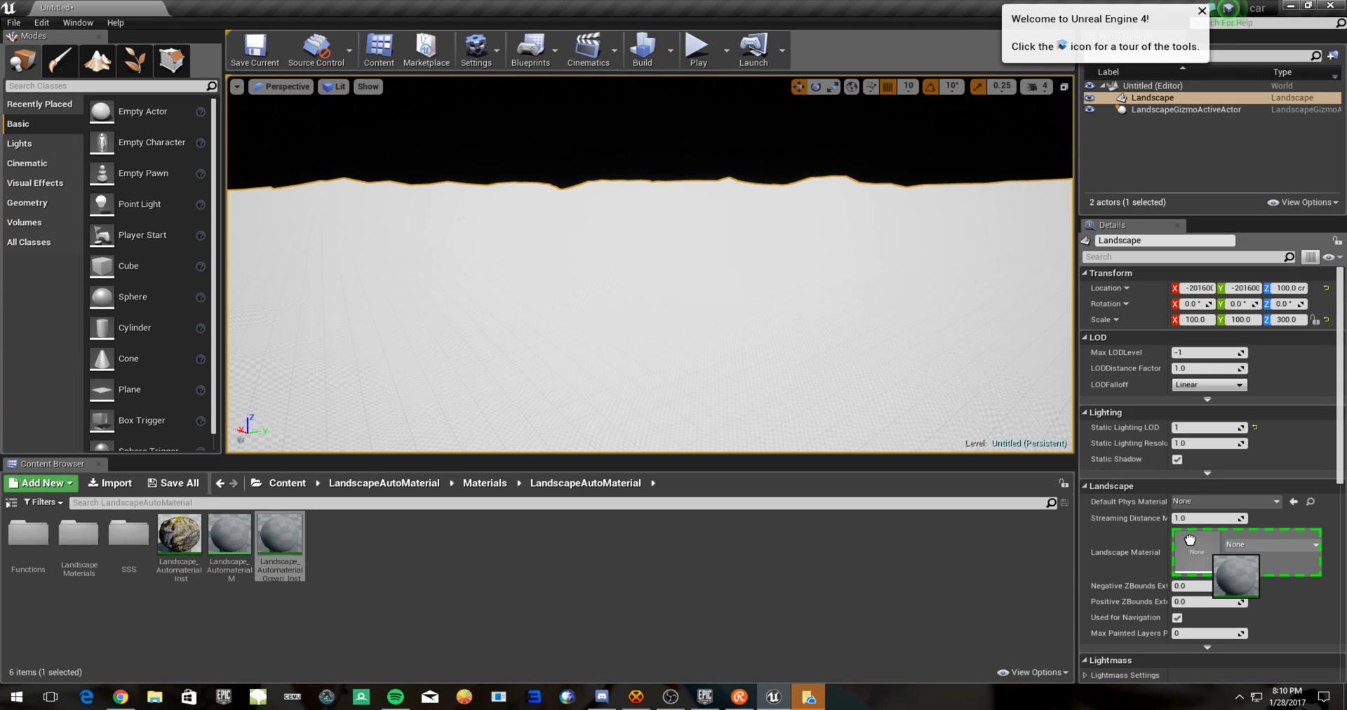
left_click_drag(1190, 539, 1191, 541)
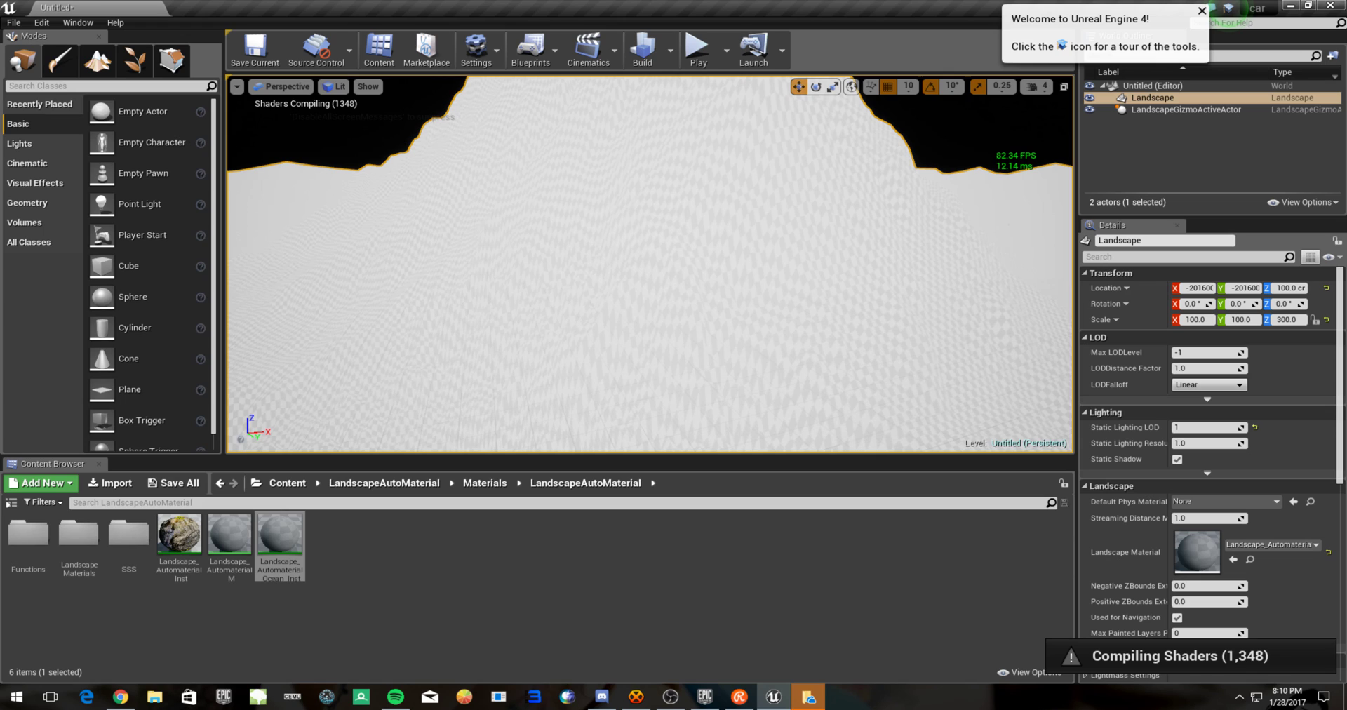
Add the Ultra Dynamic Sky pack from the Epic Games Launcher to the car project, showing all projects to find it.
left_click(20, 143)
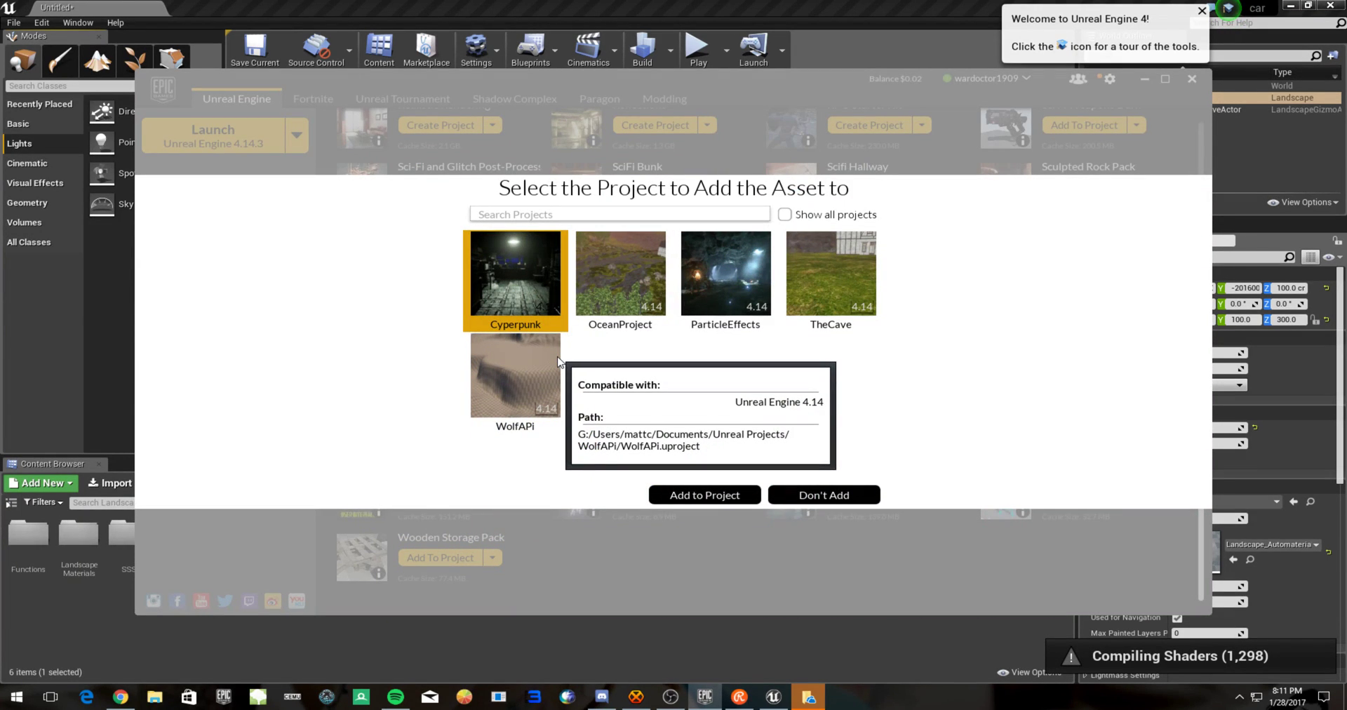
left_click(784, 214)
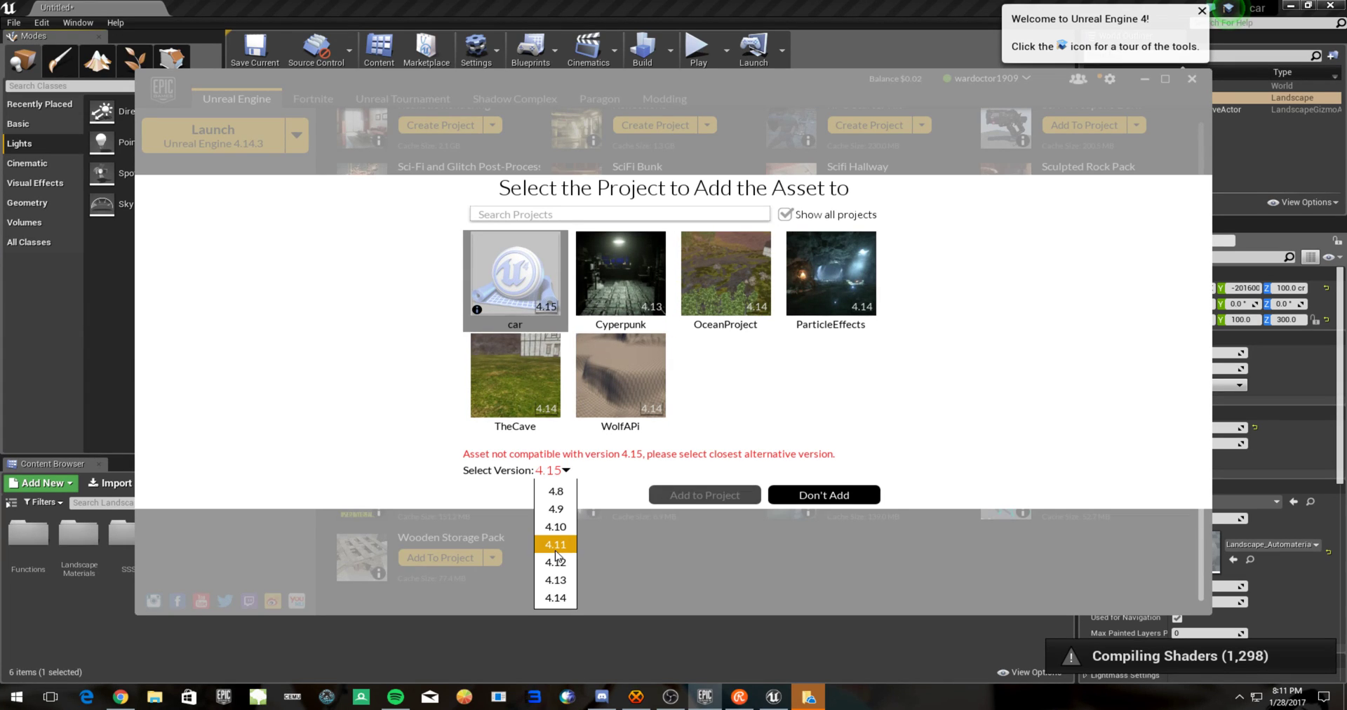
key("Escape")
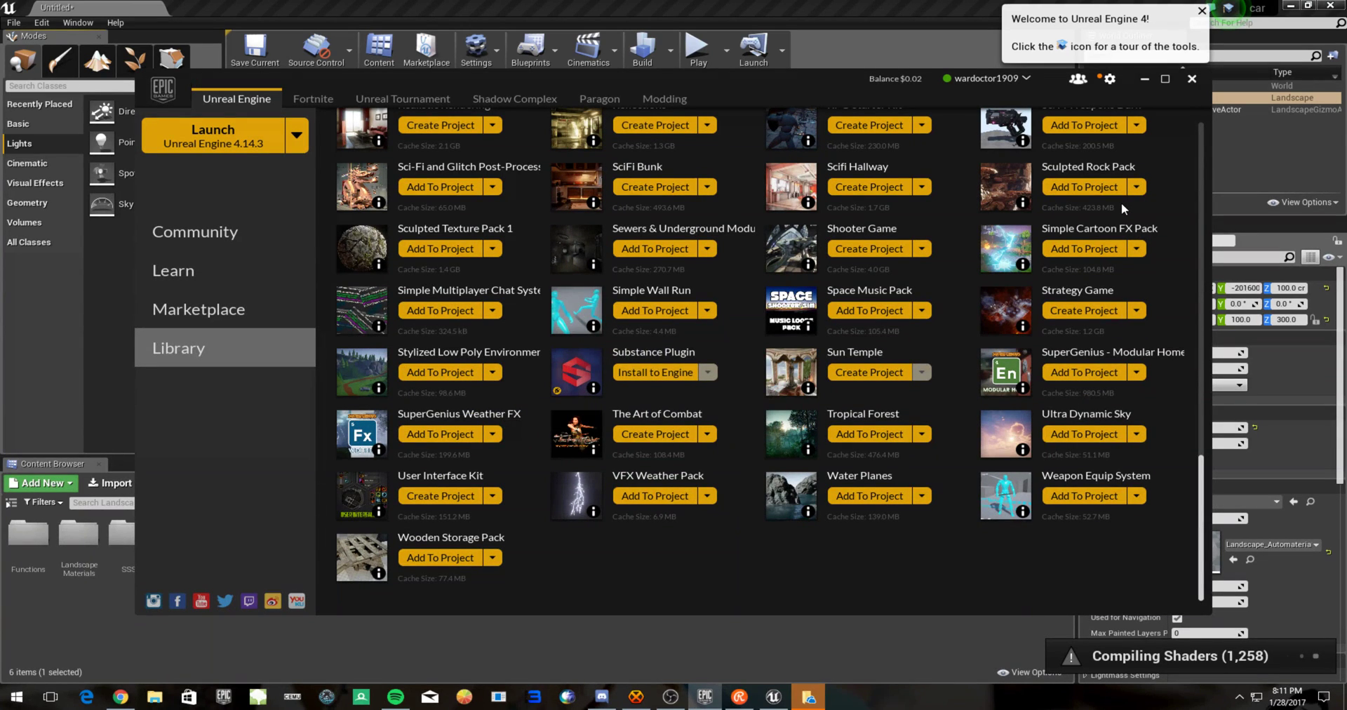
left_click(105, 603)
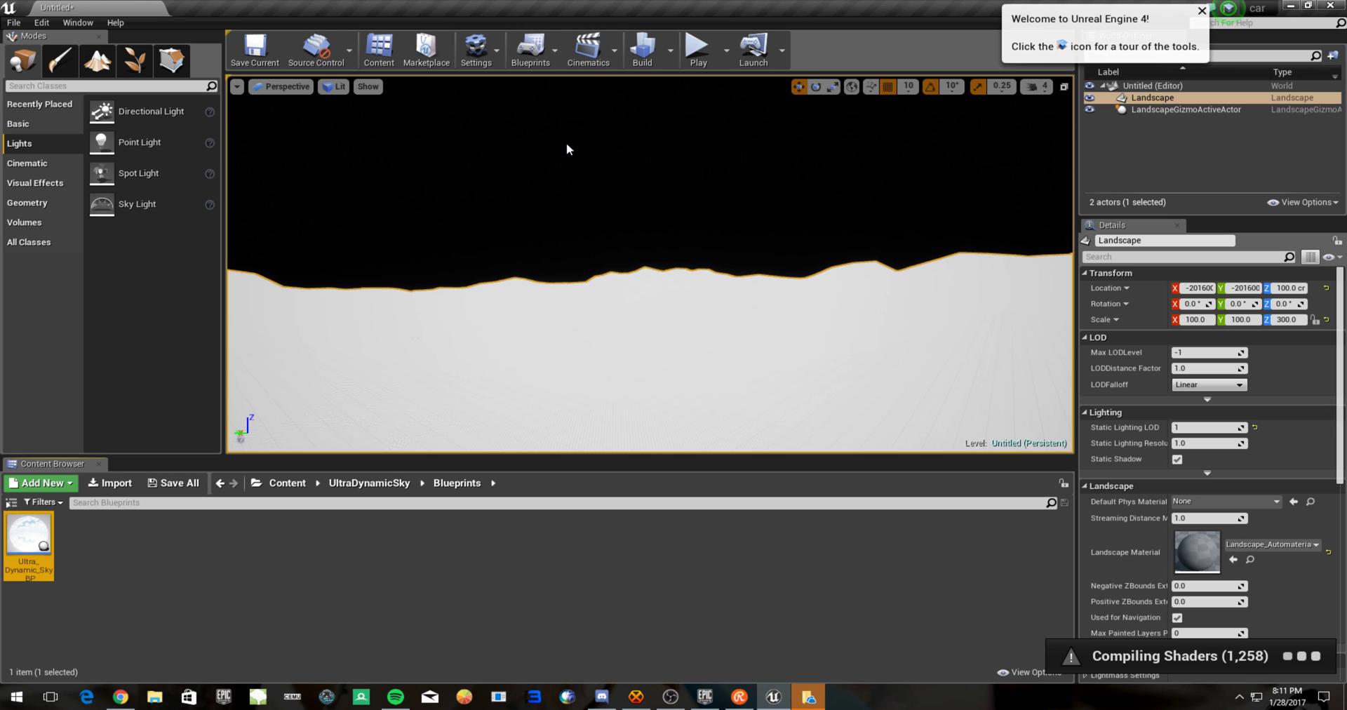
Place Ultra_Dynamic_Sky_BP in the level and assign DirectionalLight as its Direction Light (Sun).
left_click_drag(567, 149, 566, 149)
left_click(1200, 428)
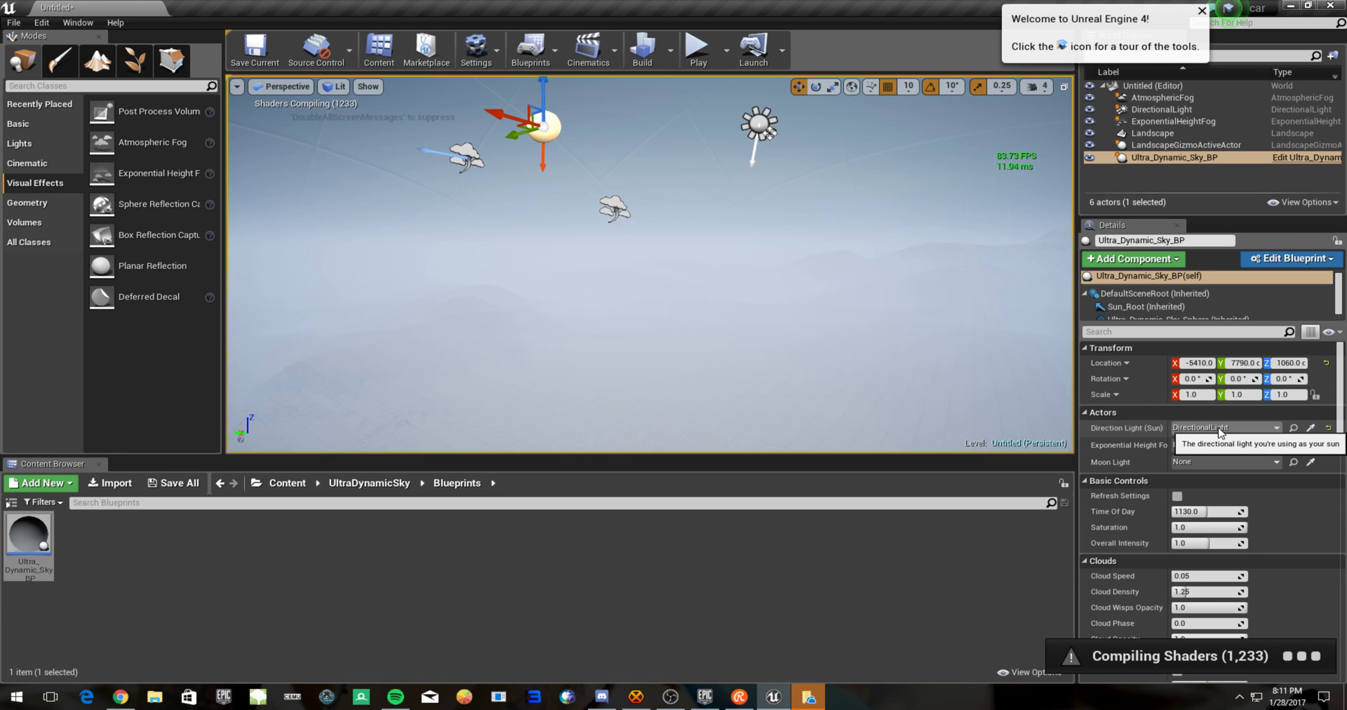
Set the ExponentialHeightFog actor's Fog Density to 0.002752.
double_click(1173, 121)
right_click_drag(905, 163, 854, 256)
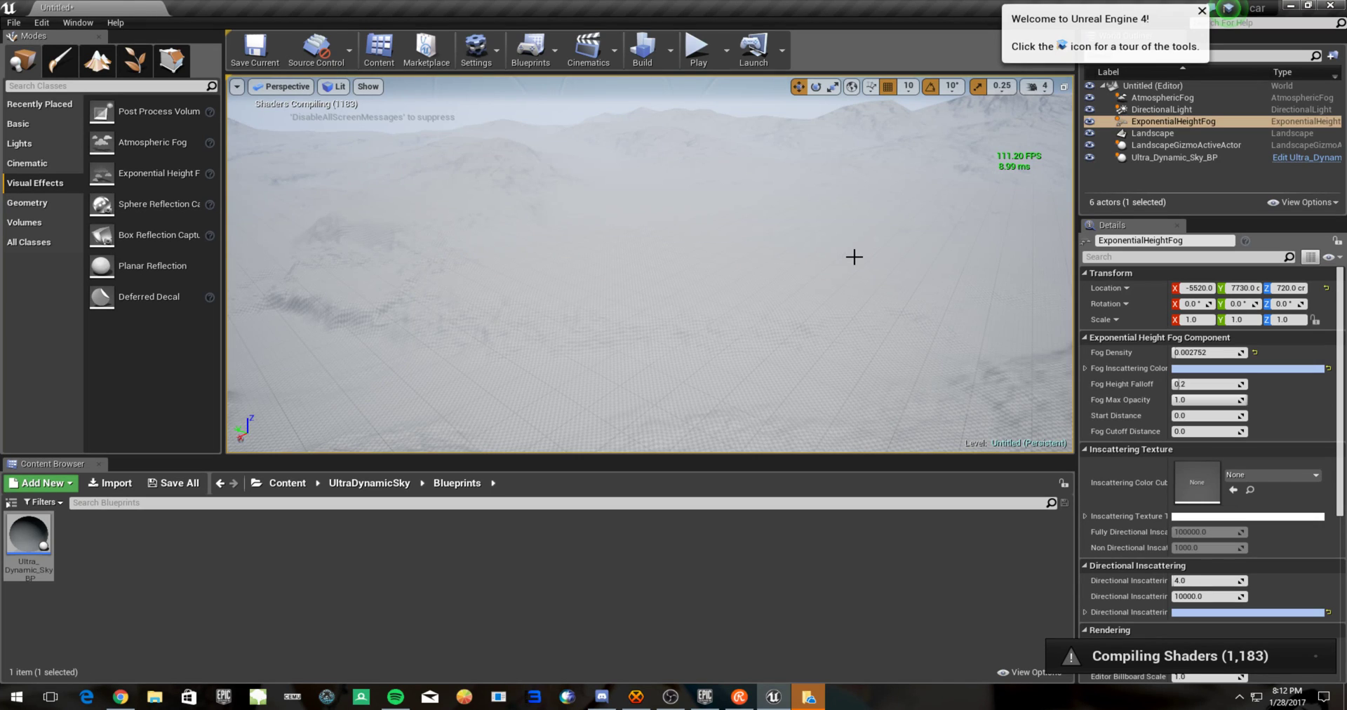
Add a Sky Light above the landscape and enable Light Shaft Occlusion on the DirectionalLight.
key("ctrl+a")
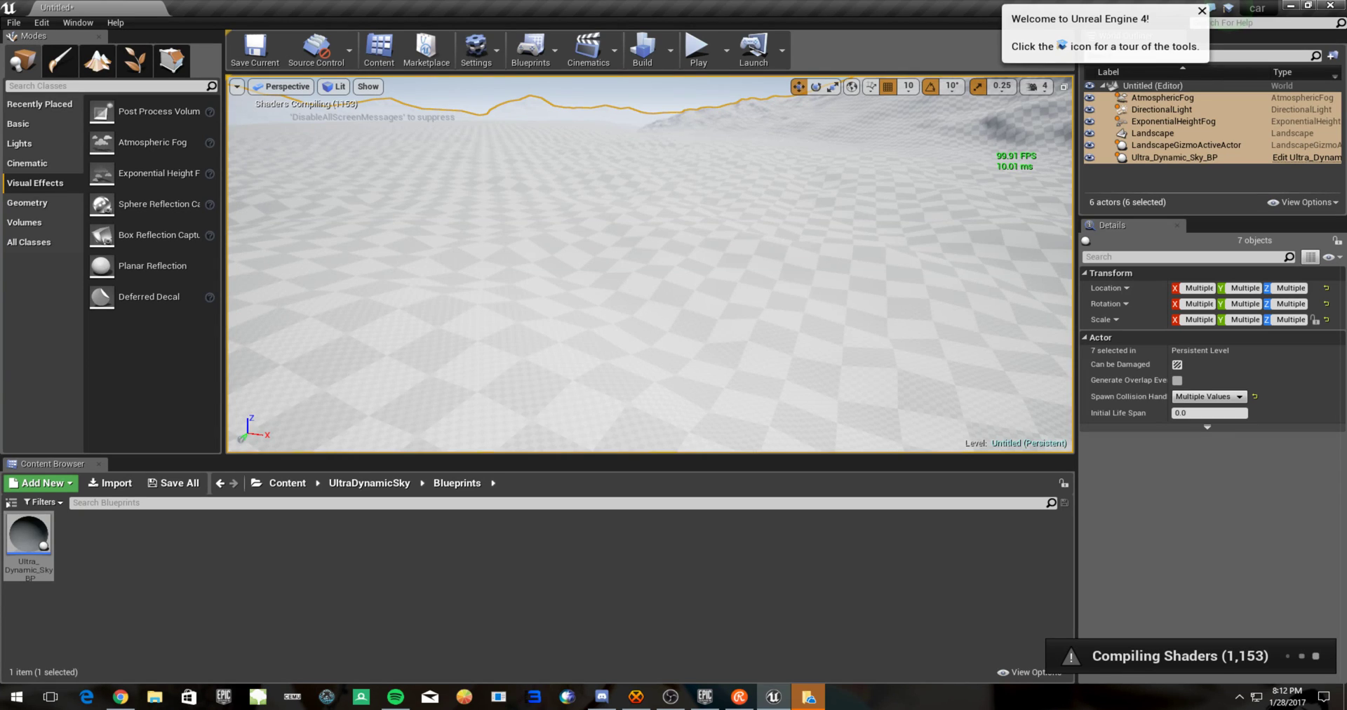
left_click_drag(651, 280, 651, 263)
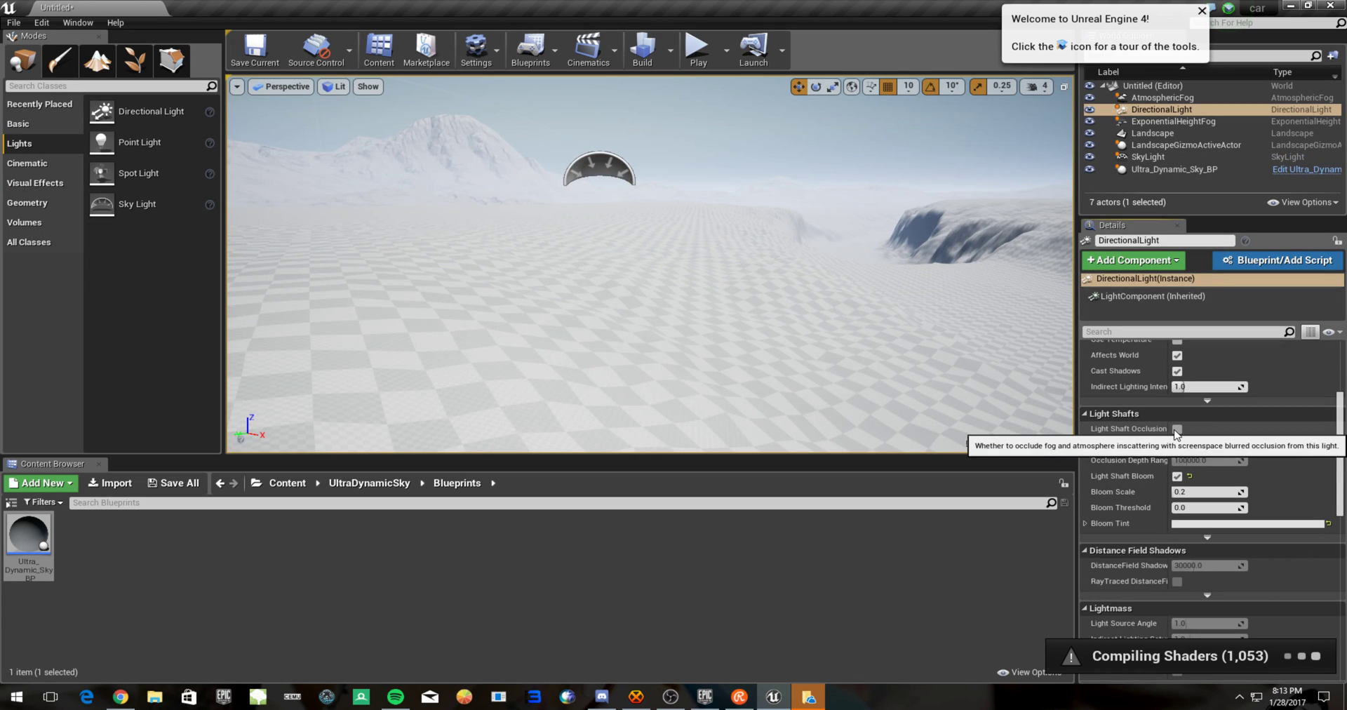
left_click(1177, 429)
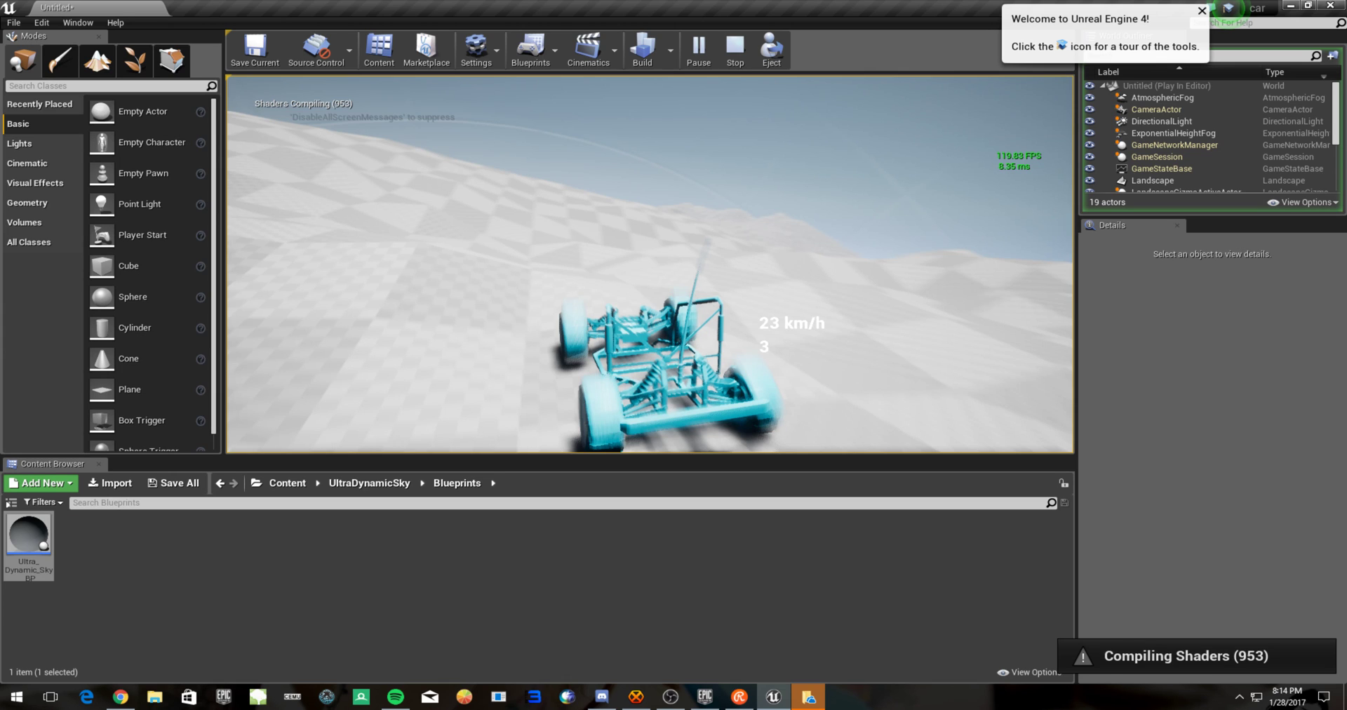
Test-drive the vehicle across the landscape and end the play session.
key("Escape")
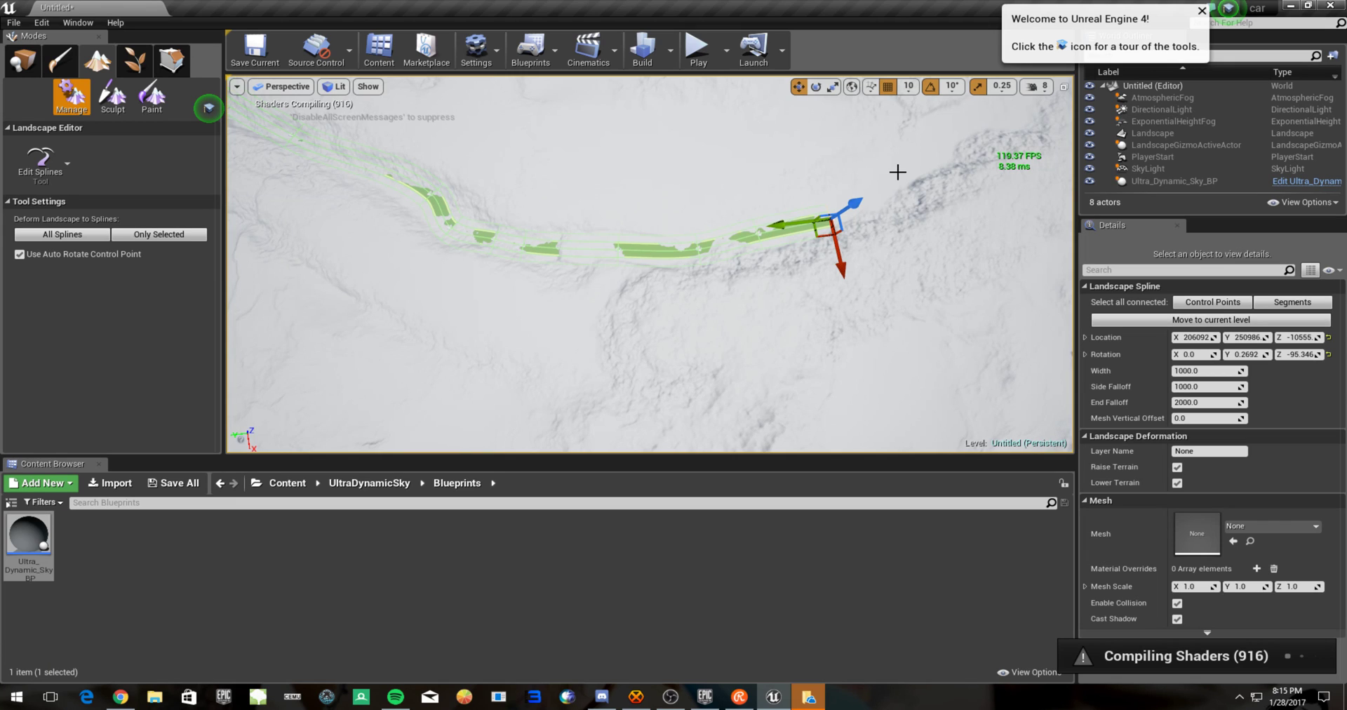
Extend the landscape spline along the terrain with further control points to lay out the road.
left_click(570, 324, "ctrl")
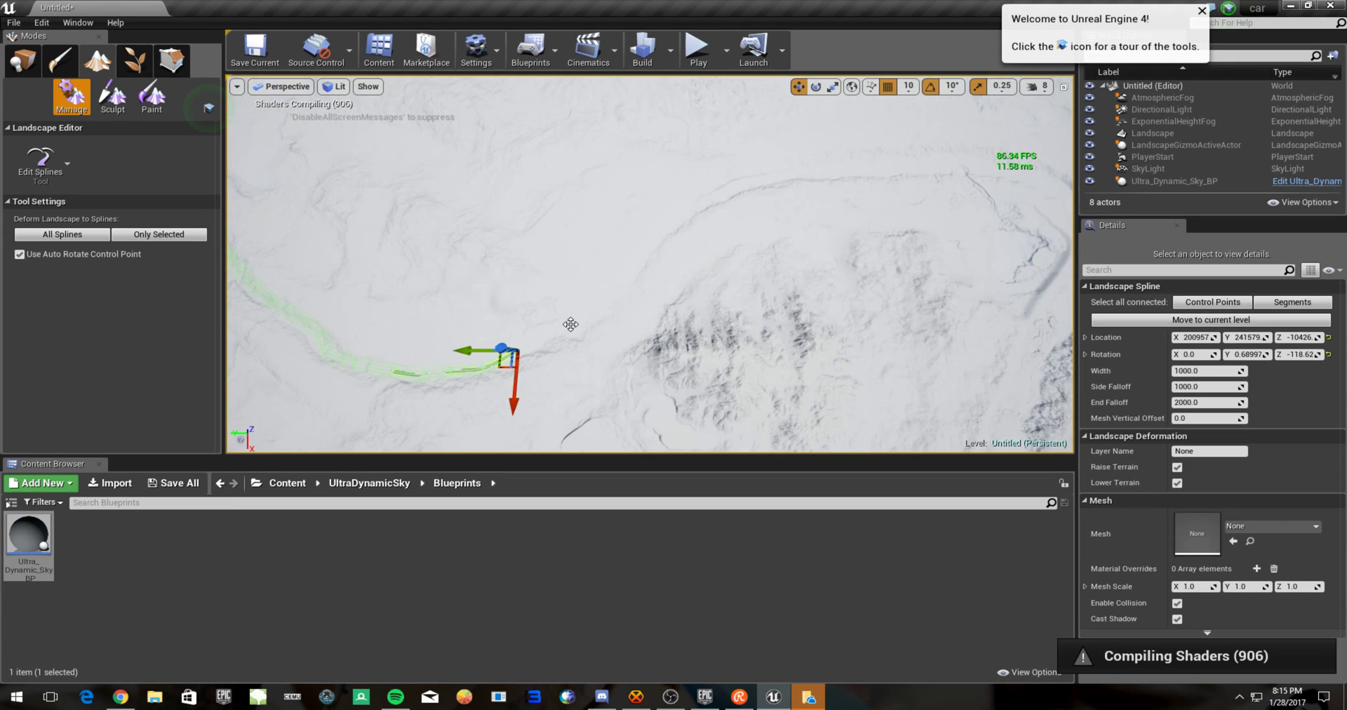